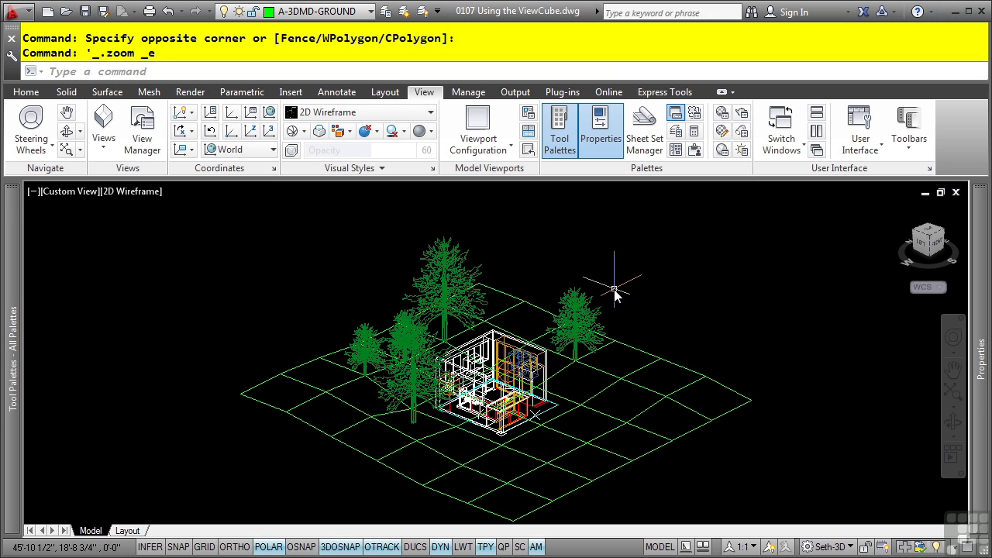
- Keep the ViewCube enabled in the list of displayed interface elements
mouse_move(932, 240)
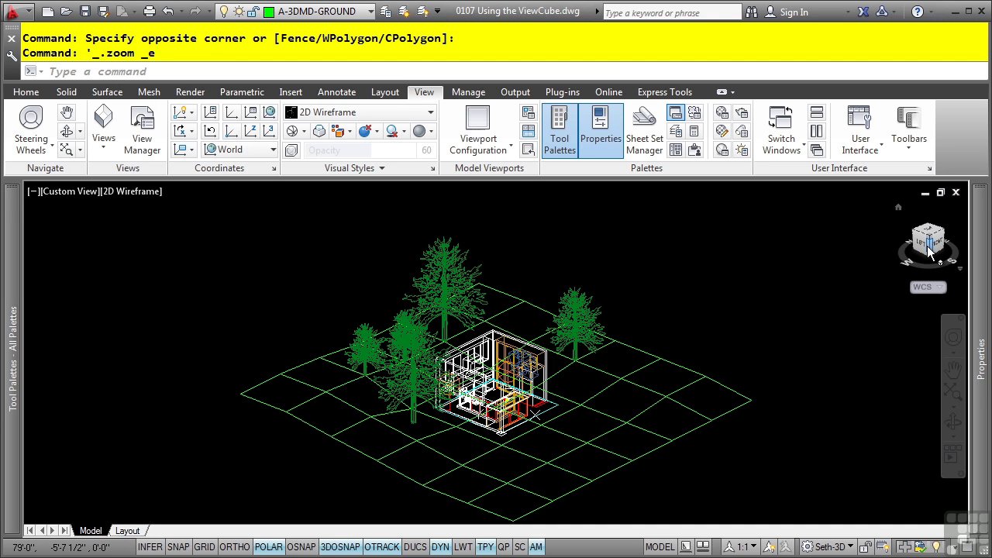
left_click(872, 159)
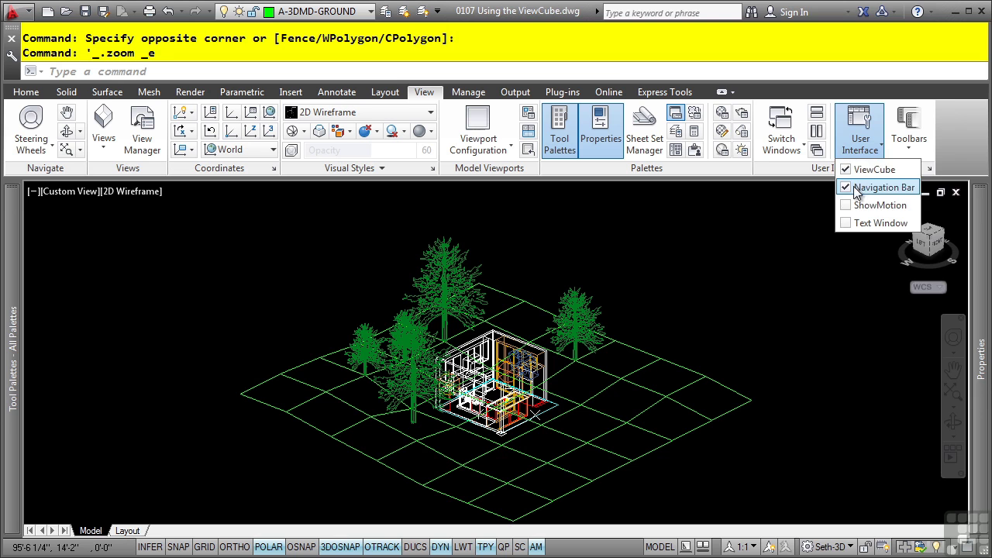
left_click(746, 227)
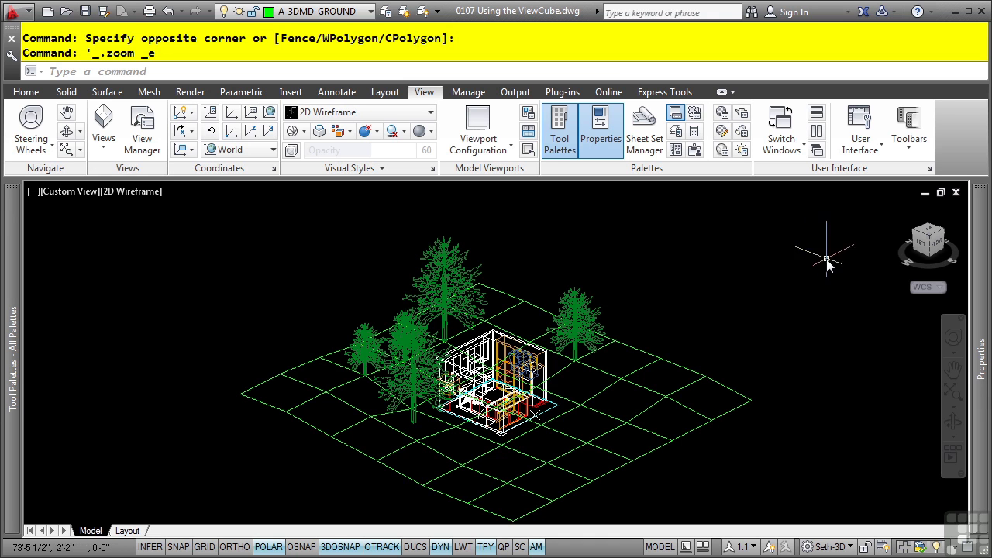
- Go from Front view to Top view and rotate the plan about its vertical axis
left_click(954, 268)
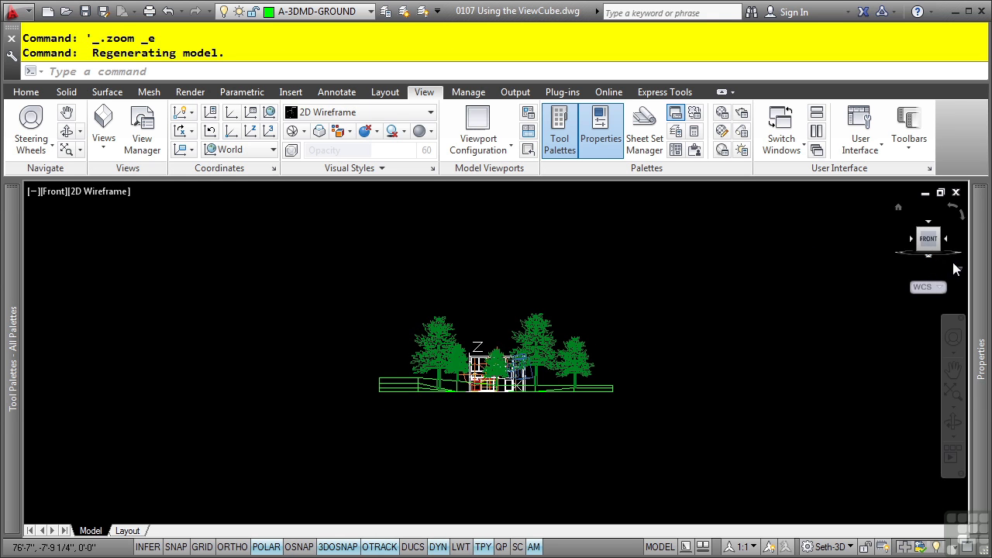
left_click(928, 220)
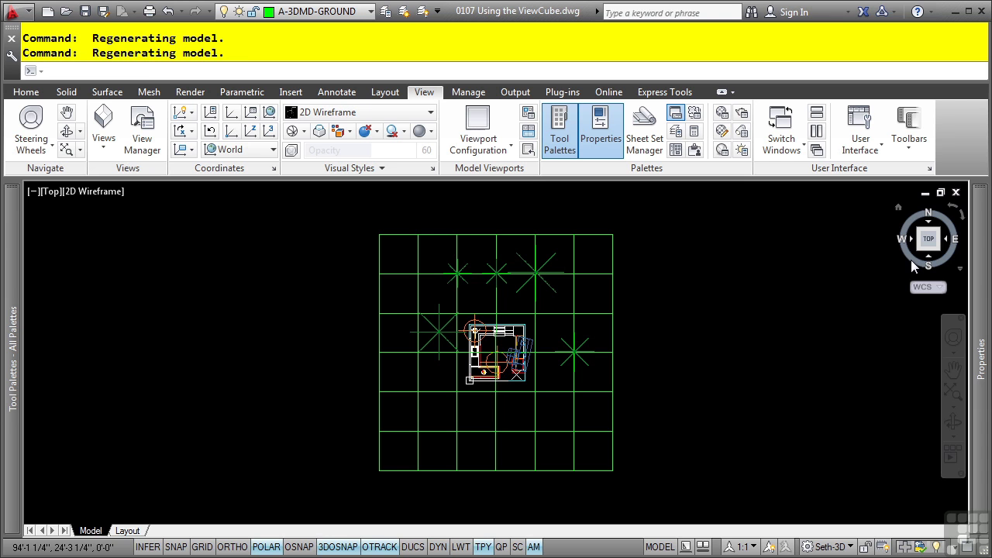
left_click_drag(908, 259, 928, 242)
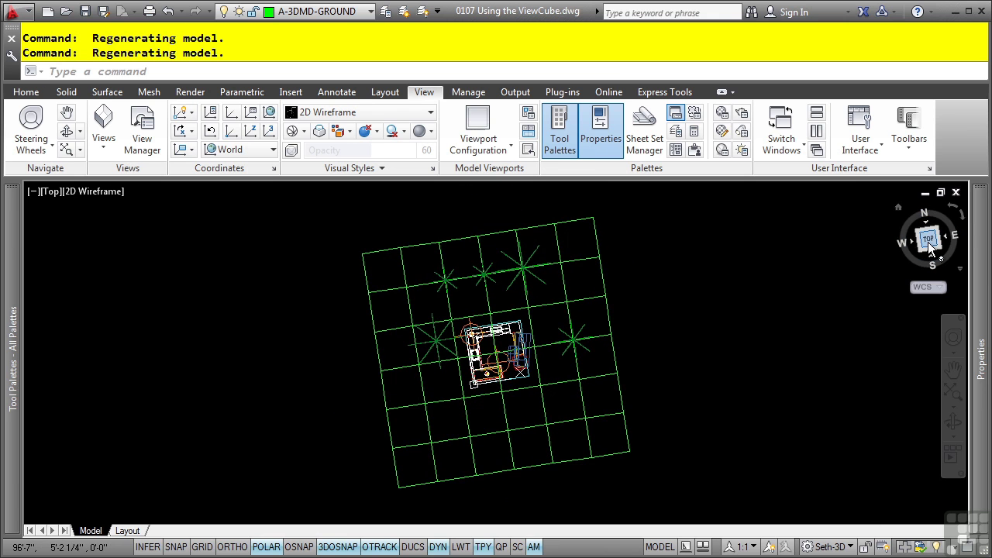
- Return Home, then step through SW Isometric, a top-front edge view, and NE Isometric
left_click(897, 207)
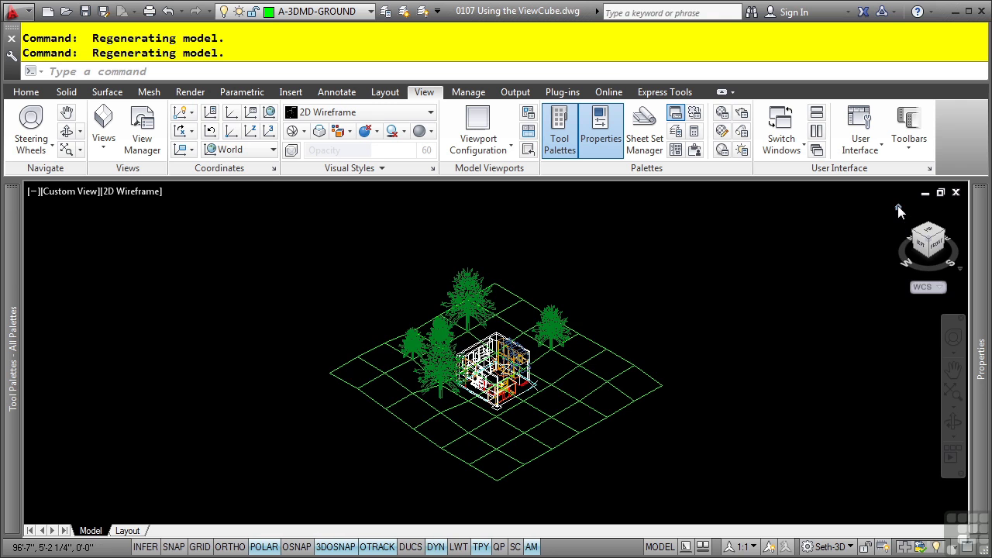
left_click(929, 243)
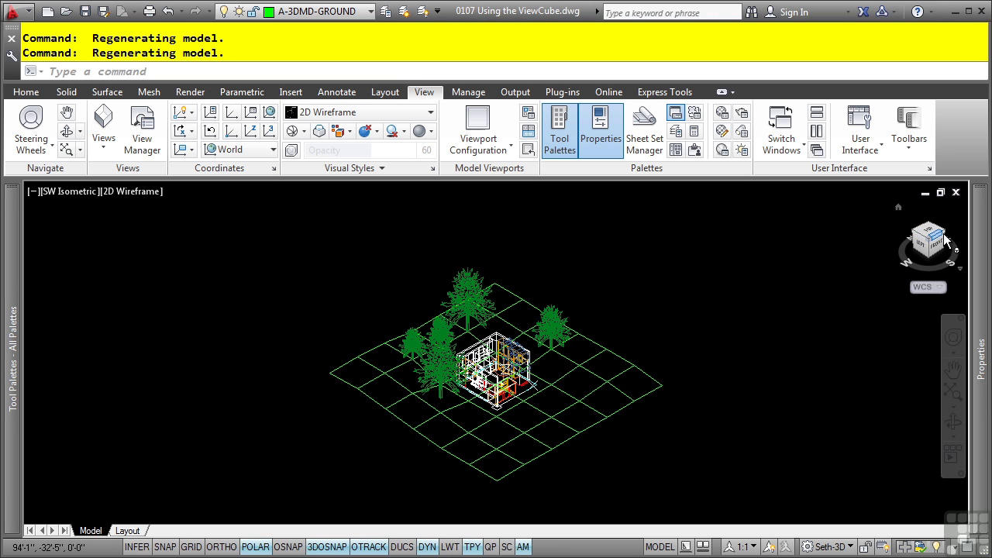
left_click(944, 240)
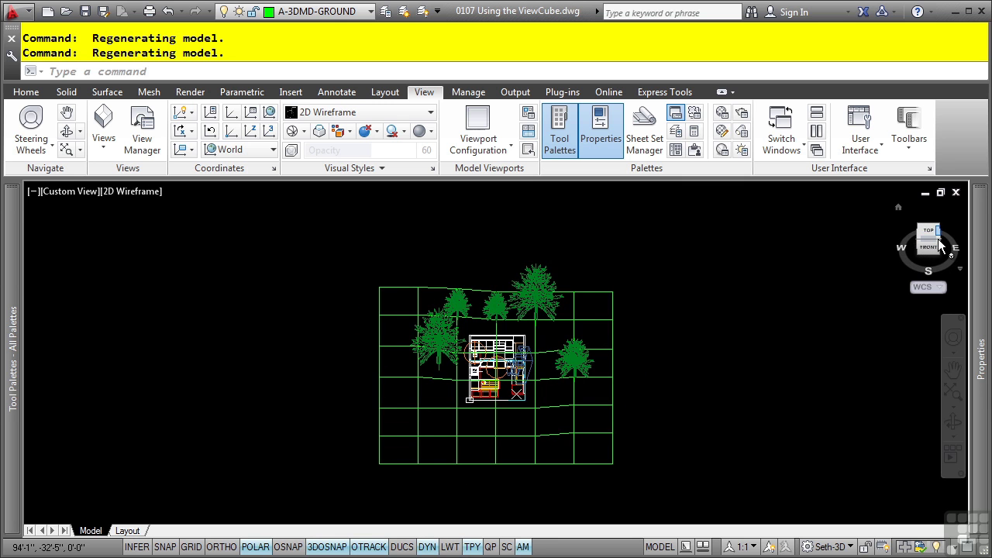
left_click(939, 245)
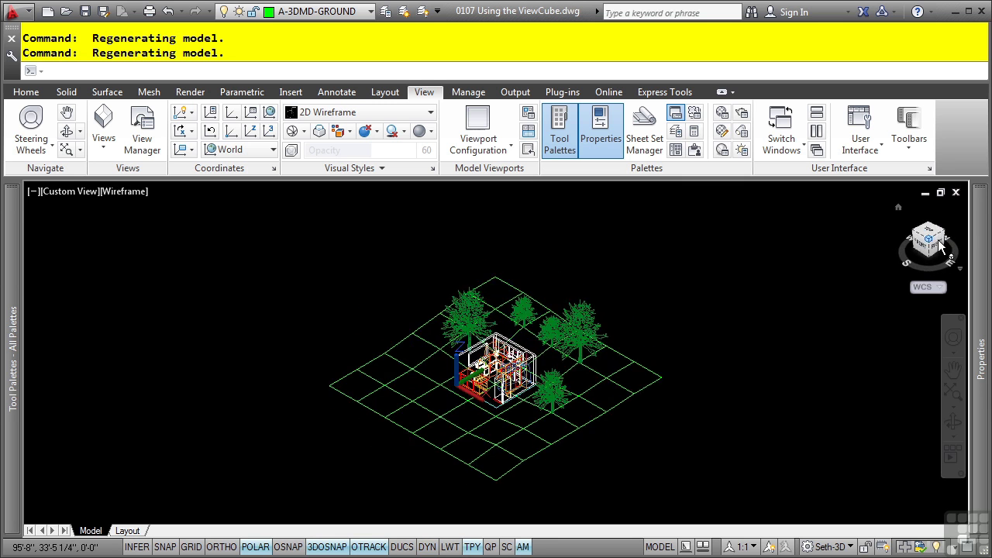
- Switch to the EAST SIDE coordinate system and zoom in on the house
left_click(931, 289)
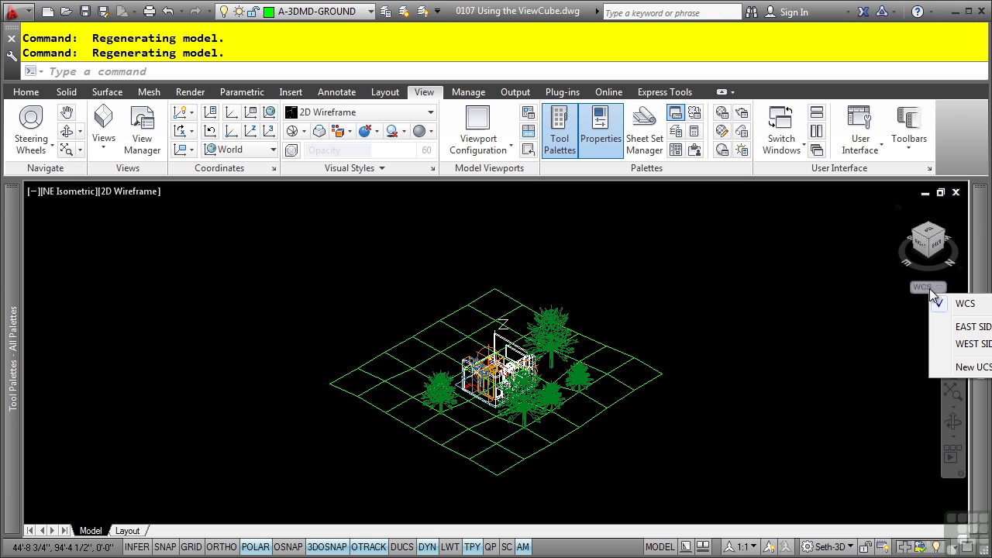
left_click(975, 326)
mouse_move(975, 330)
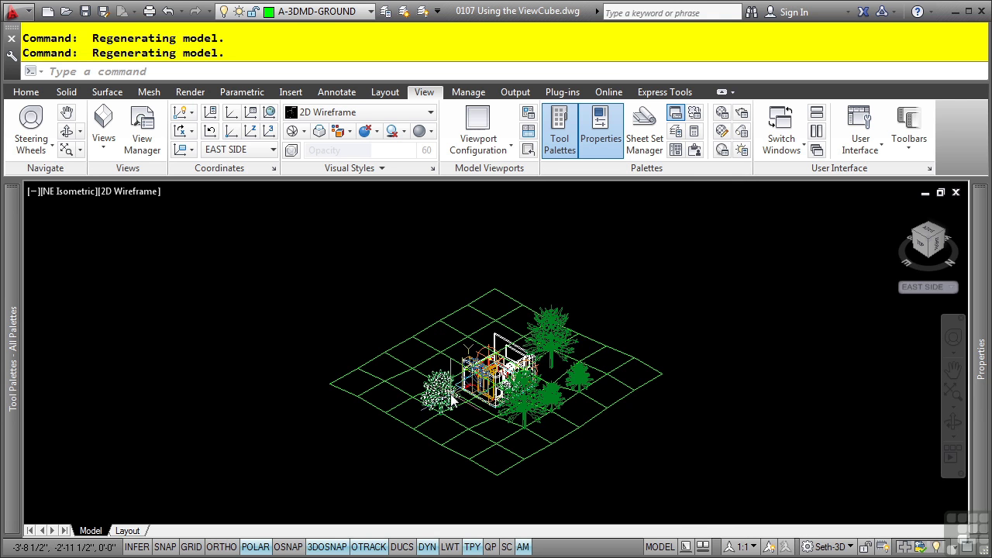
scroll(452, 397, "up", 7)
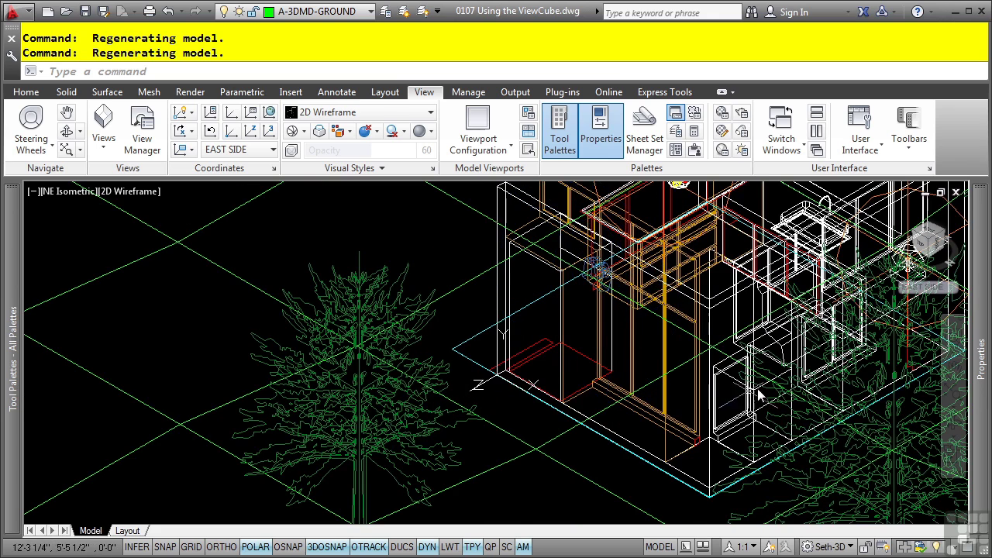
left_click(893, 335)
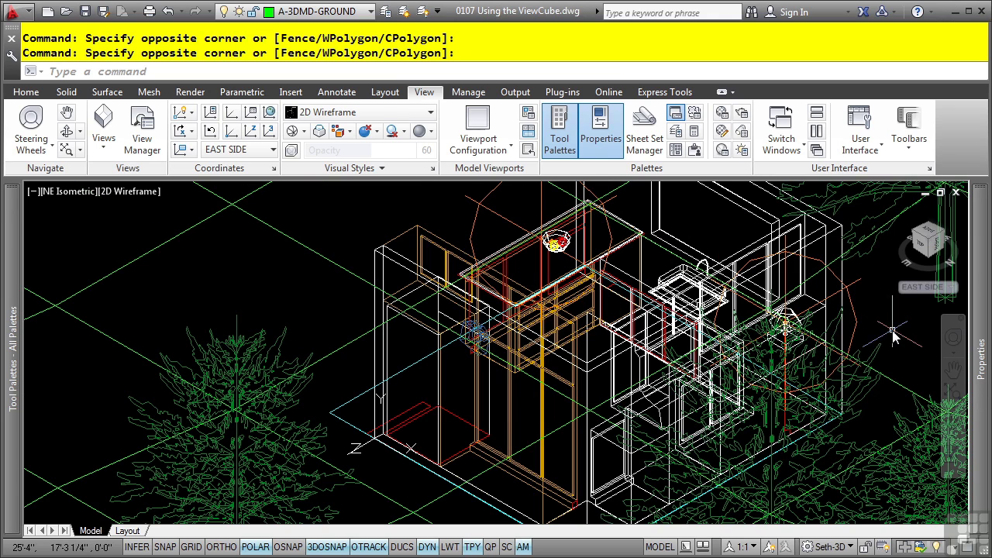
- Switch to the WEST SIDE coordinate system, then back to WCS
left_click(903, 286)
left_click(950, 349)
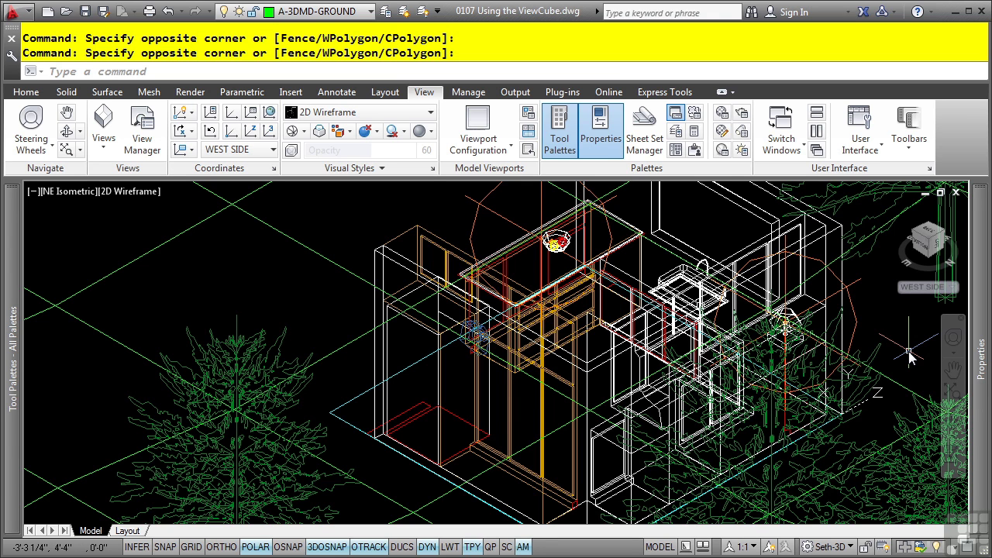
left_click(908, 285)
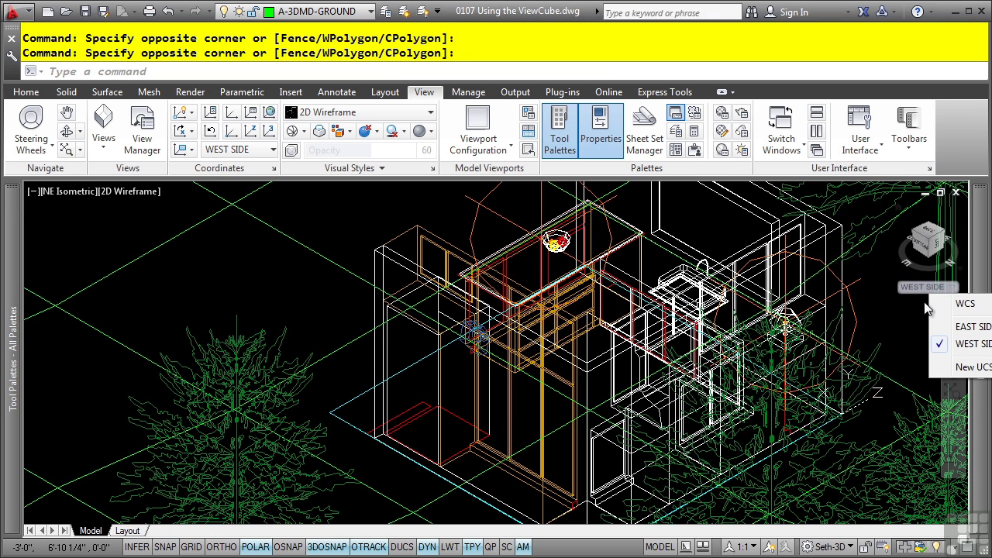
left_click(963, 303)
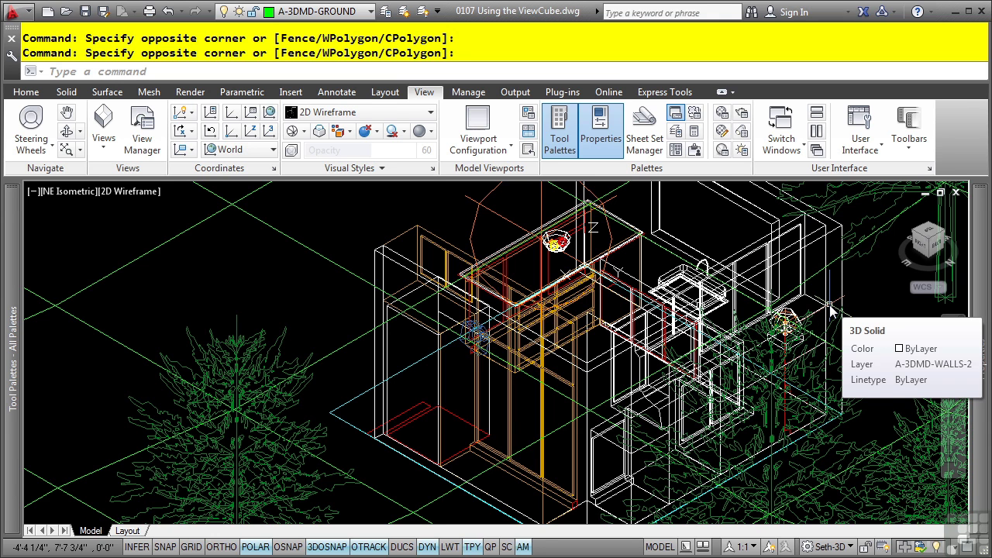
- Show the Top view, rotate it 90°, then rotate it back to north-up
left_click(929, 237)
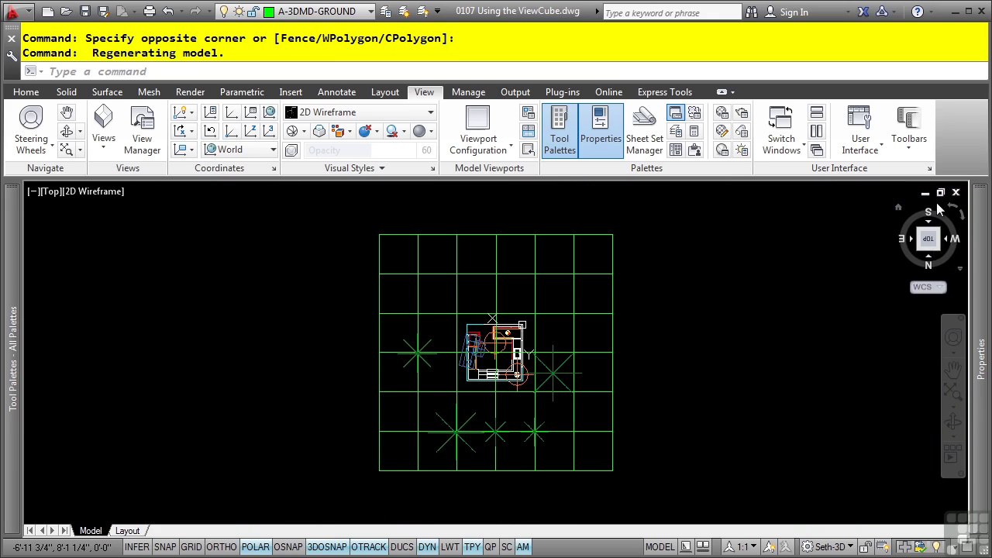
left_click(951, 208)
left_click(952, 210)
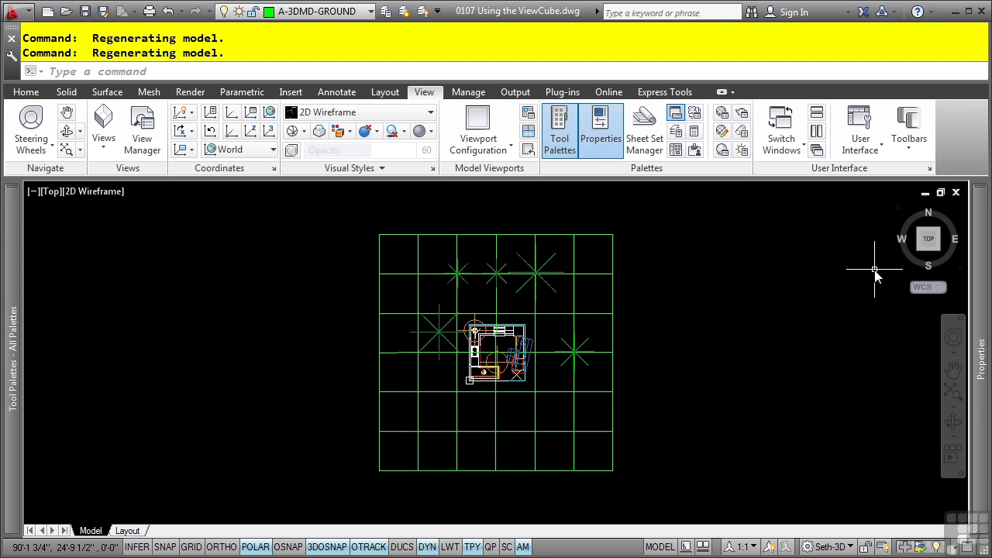
mouse_move(927, 242)
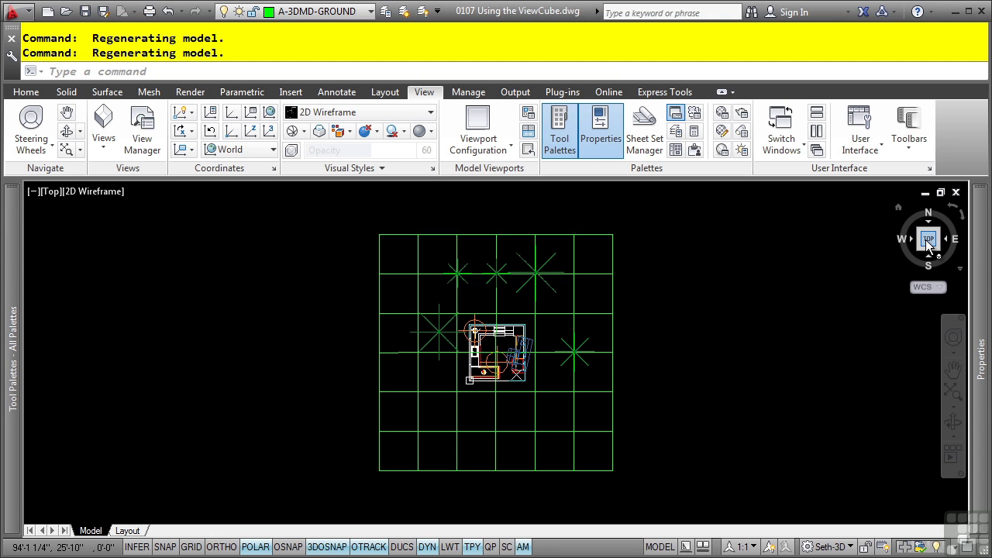
- Return to the Home view, go to Top, then view the house from an isometric corner
right_click(928, 242)
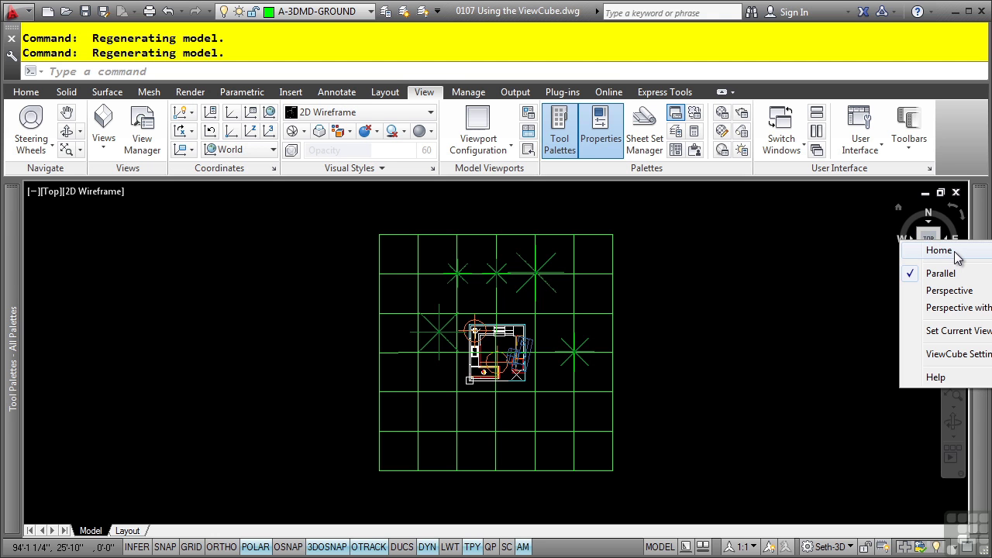
left_click(955, 251)
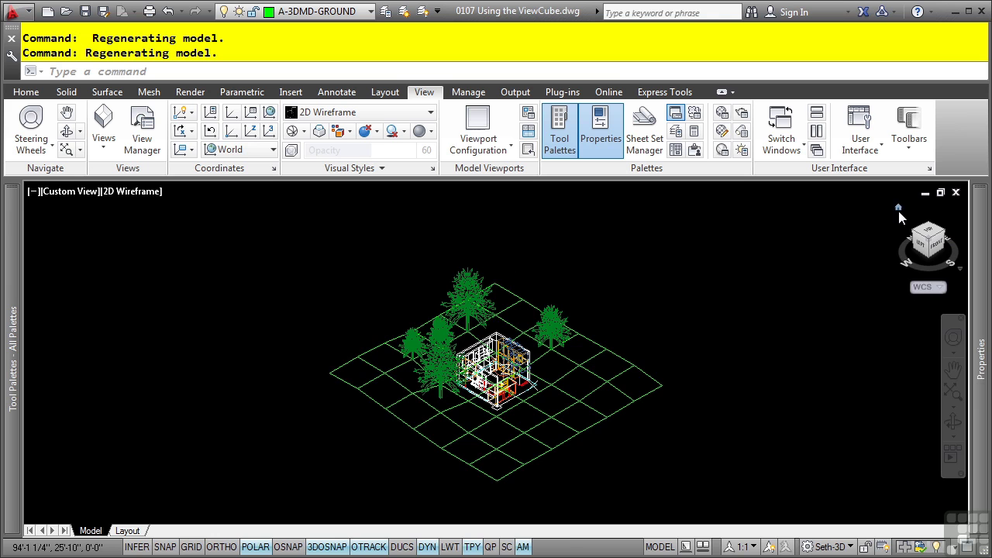
left_click(928, 235)
right_click(928, 237)
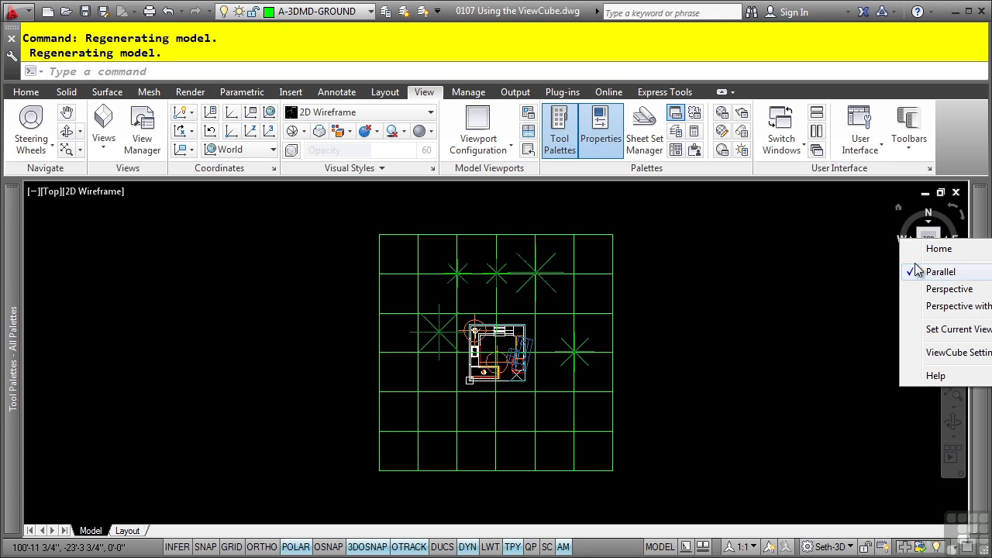
left_click(848, 239)
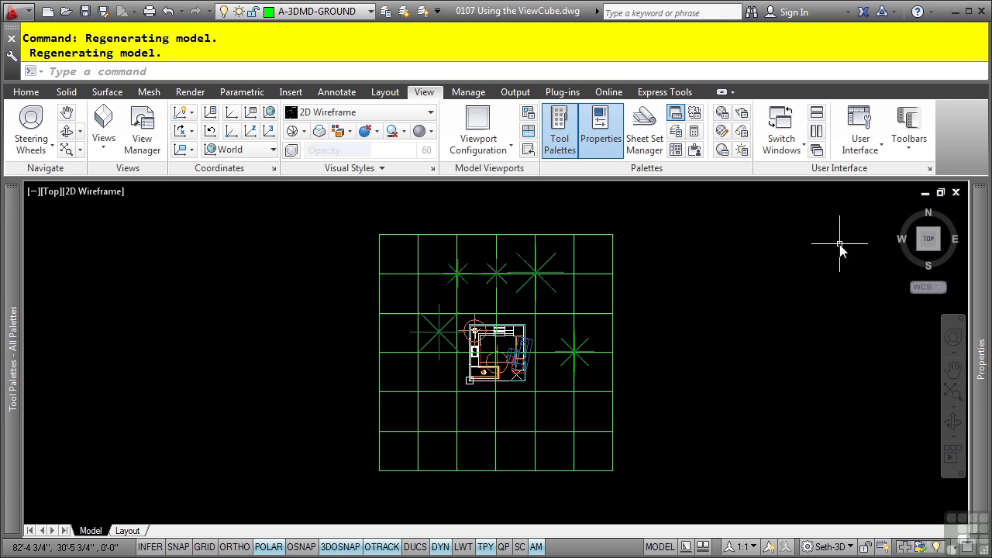
left_click(936, 248)
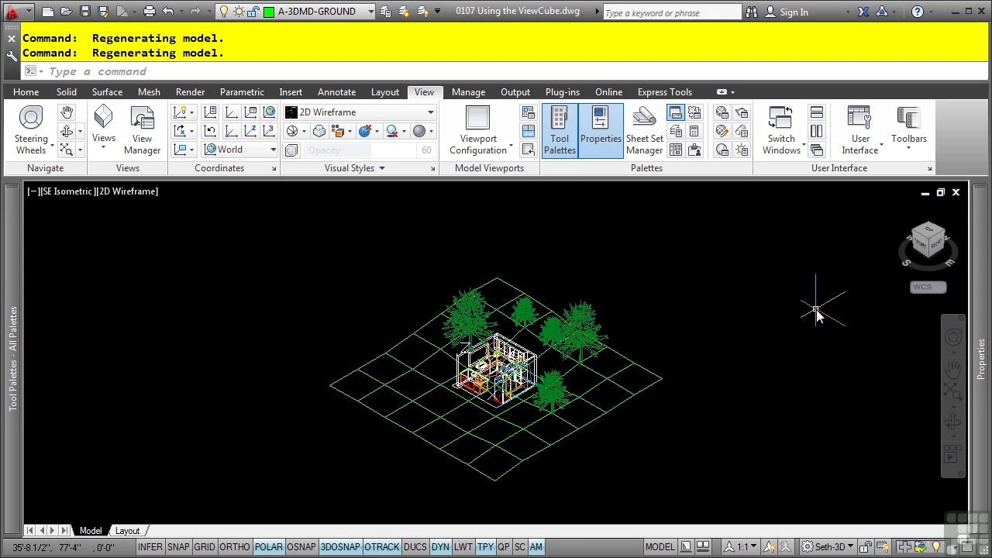
- Switch to Perspective projection, zoom in close, and orbit the house slightly
right_click(928, 244)
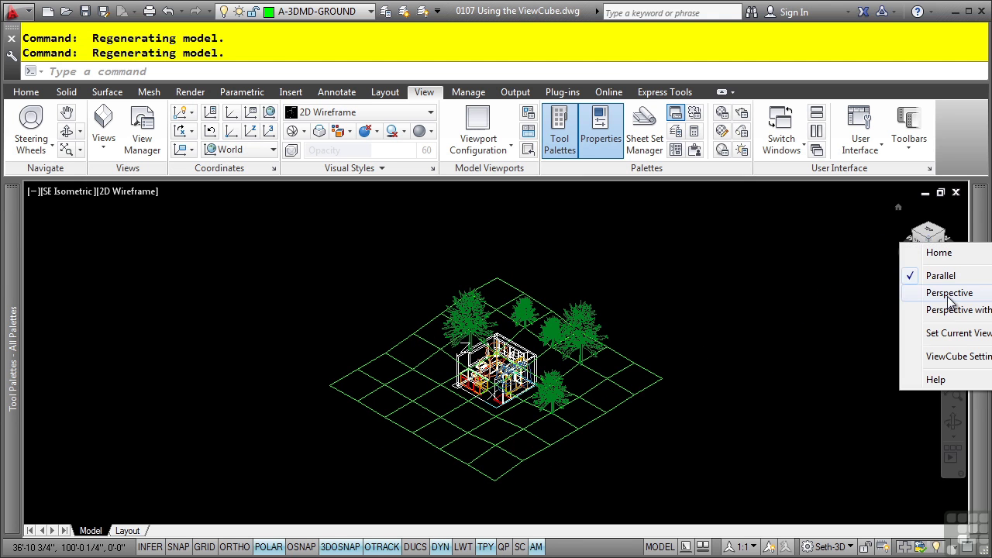
left_click(949, 294)
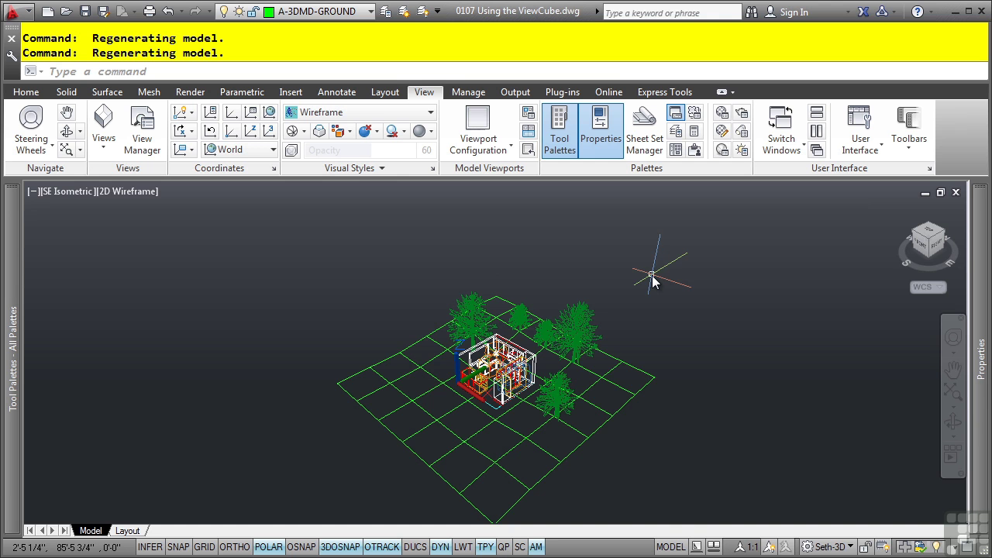
scroll(484, 394, "up", 4)
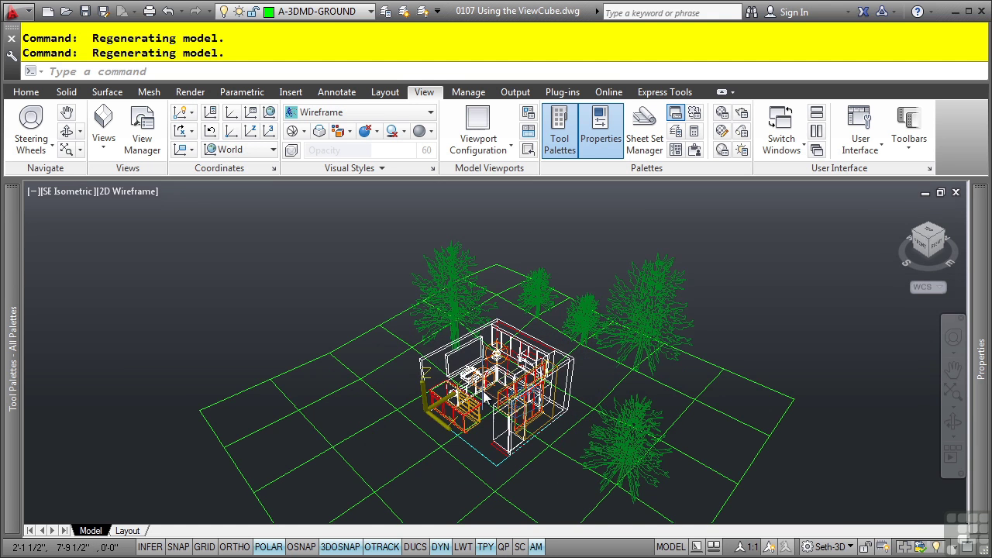
middle_click_drag(484, 393, 567, 347, "shift")
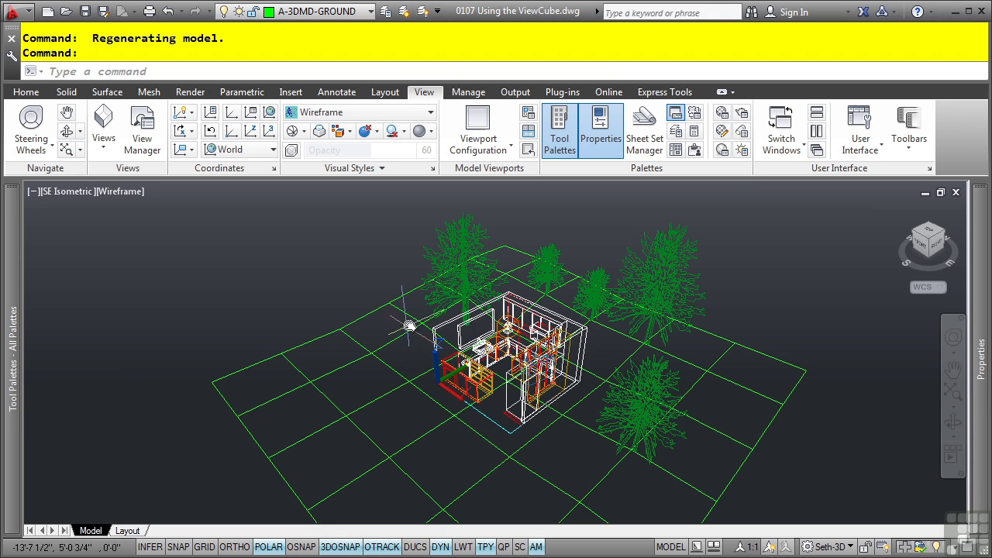
- Set Perspective with Ortho Faces projection and look straight down from the Top face
right_click(900, 248)
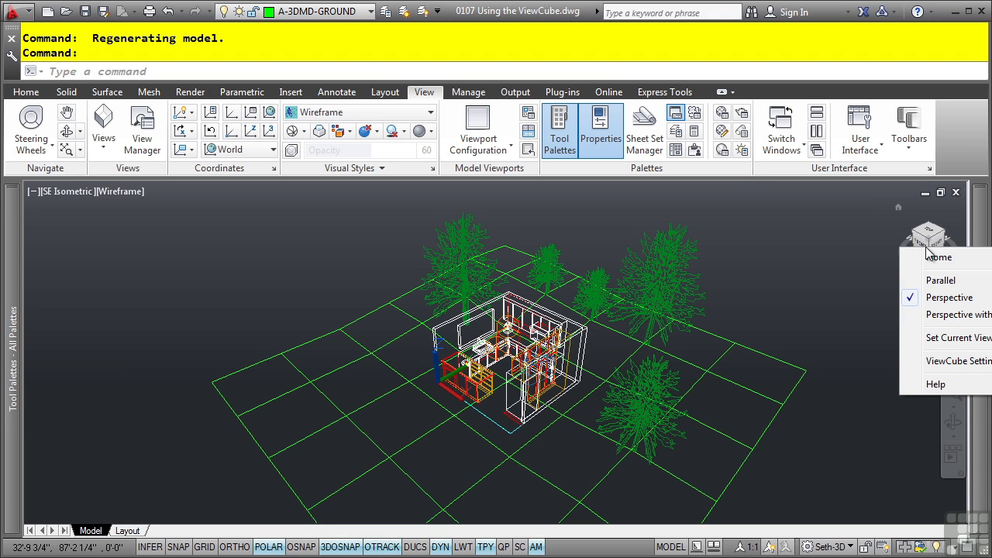
left_click(940, 318)
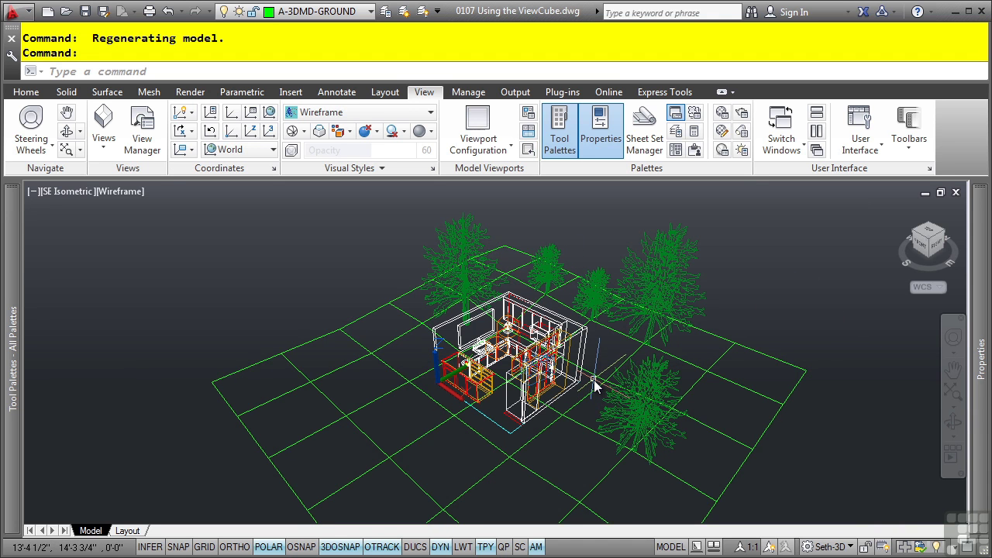
mouse_move(593, 384)
left_click(927, 238)
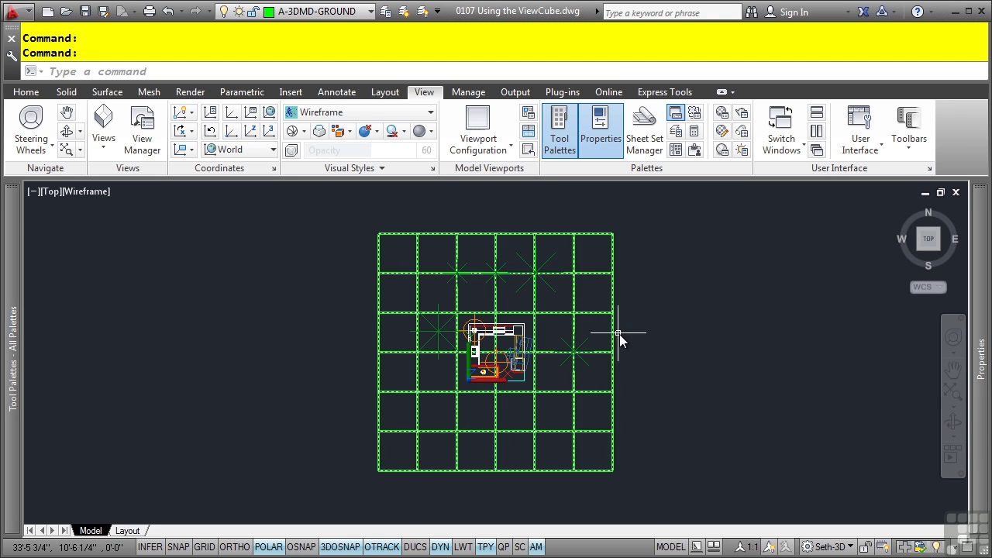
- Set the current Top view as Home, tilt the model, then return Home
right_click(929, 248)
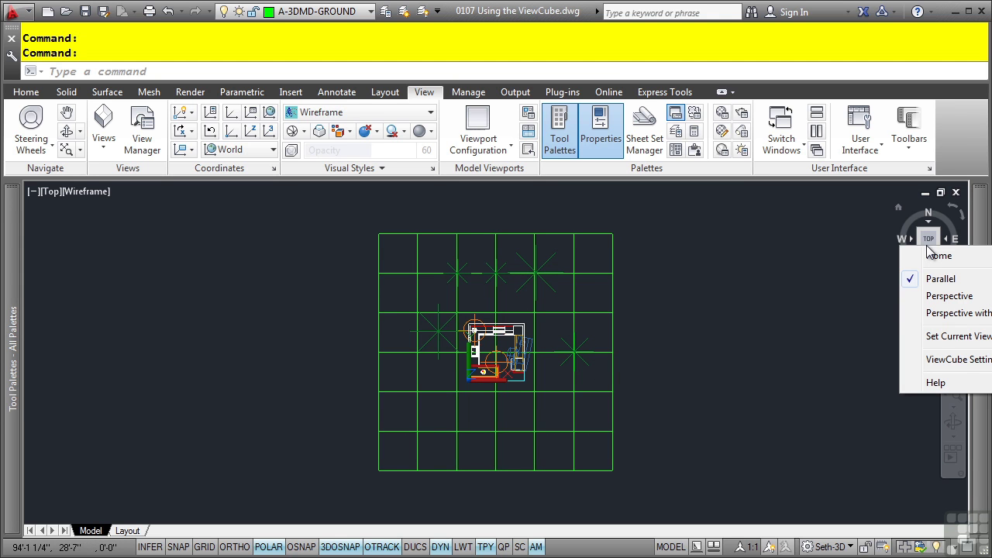
left_click(945, 337)
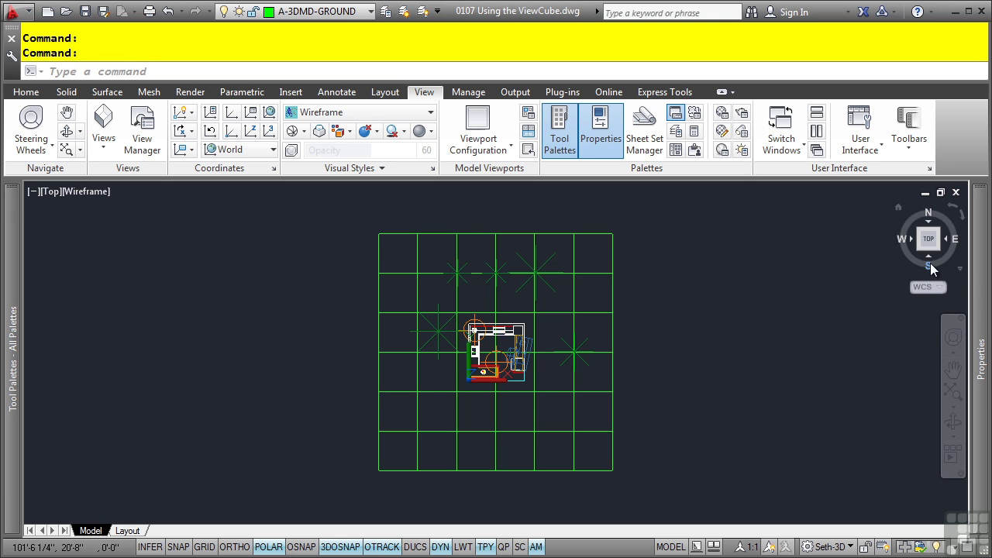
mouse_move(929, 249)
left_mouse_down()
mouse_move(928, 220)
mouse_move(923, 248)
mouse_move(837, 212)
mouse_move(824, 251)
left_mouse_up()
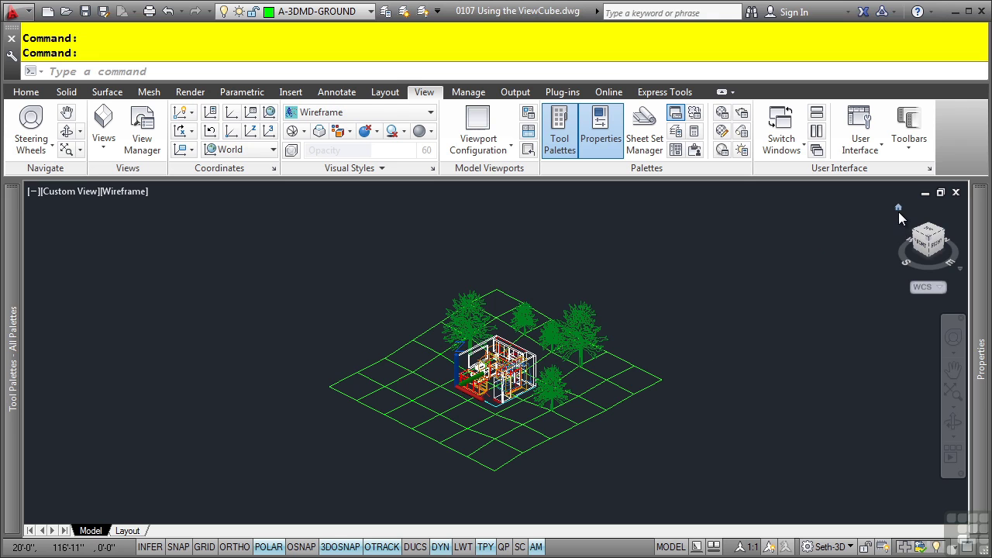
left_click(897, 208)
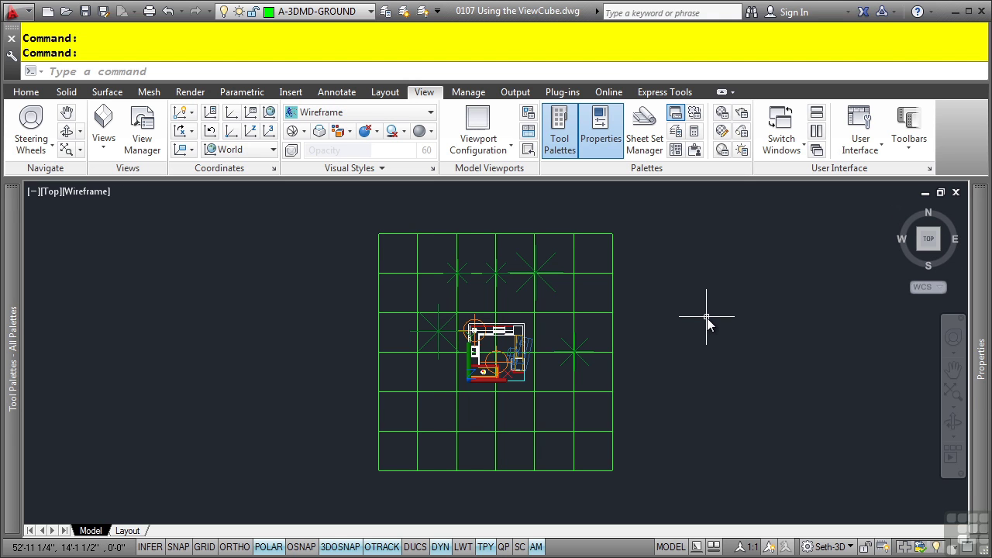
right_click(926, 238)
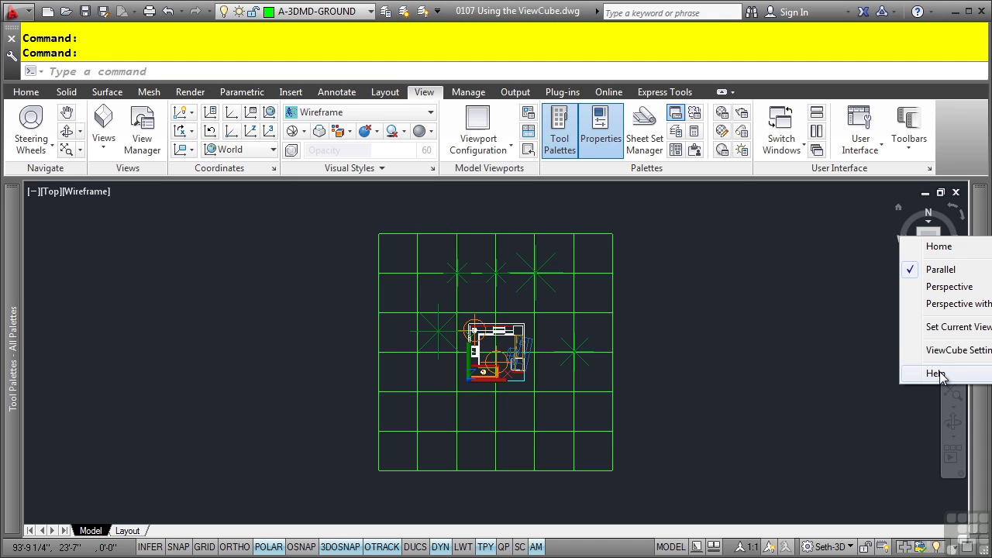
- In ViewCube Settings keep Top Right, uncheck Automatic size, set inactive opacity 0%
left_click(953, 350)
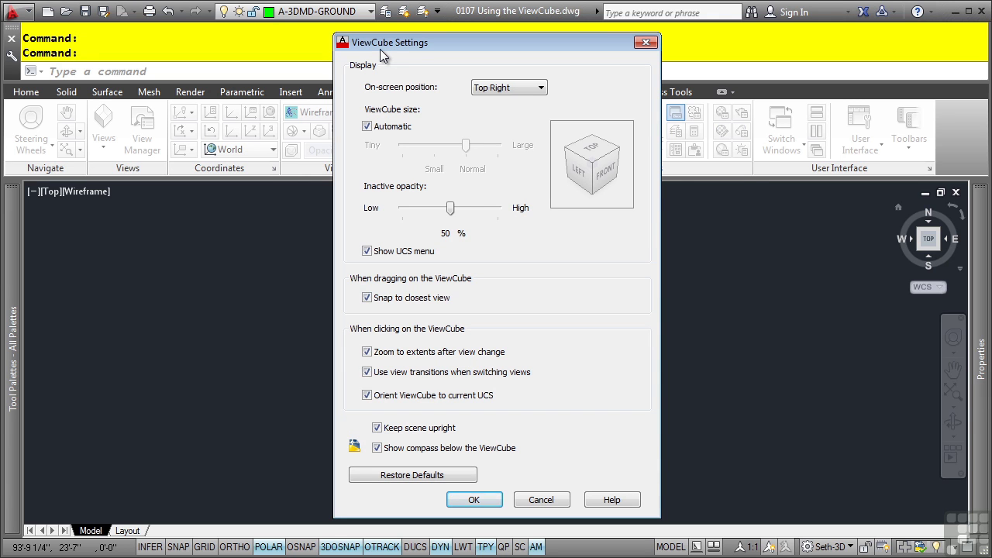
left_click(509, 91)
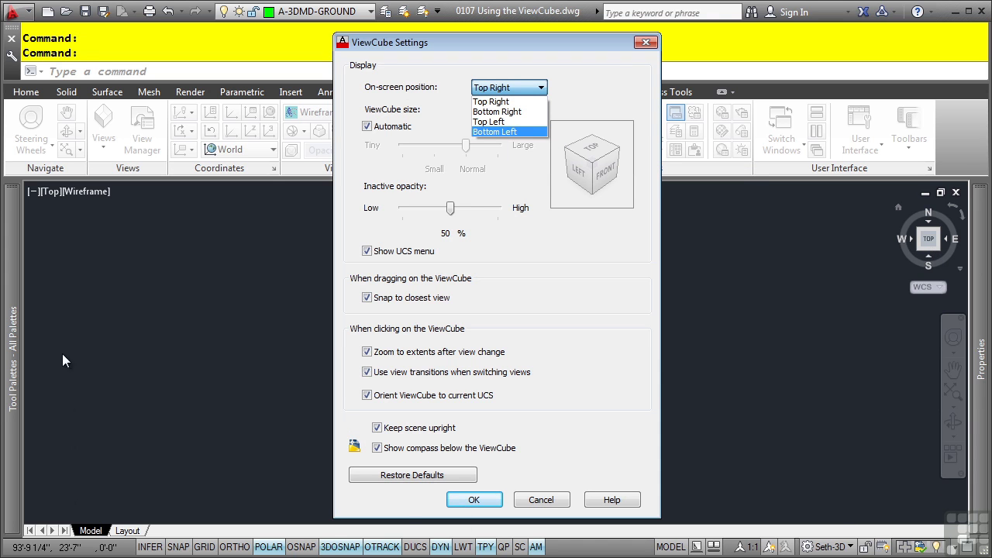
left_click(455, 44)
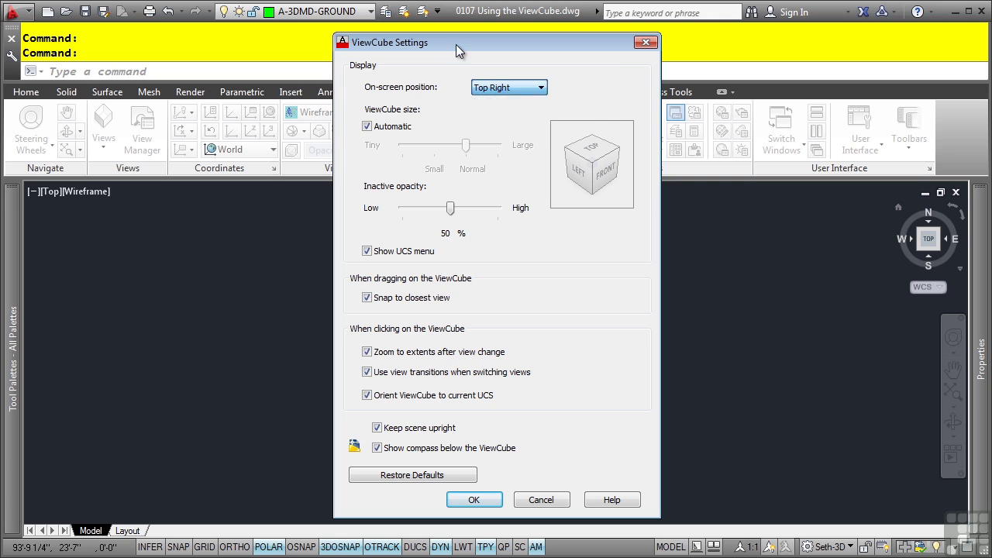
left_click(395, 131)
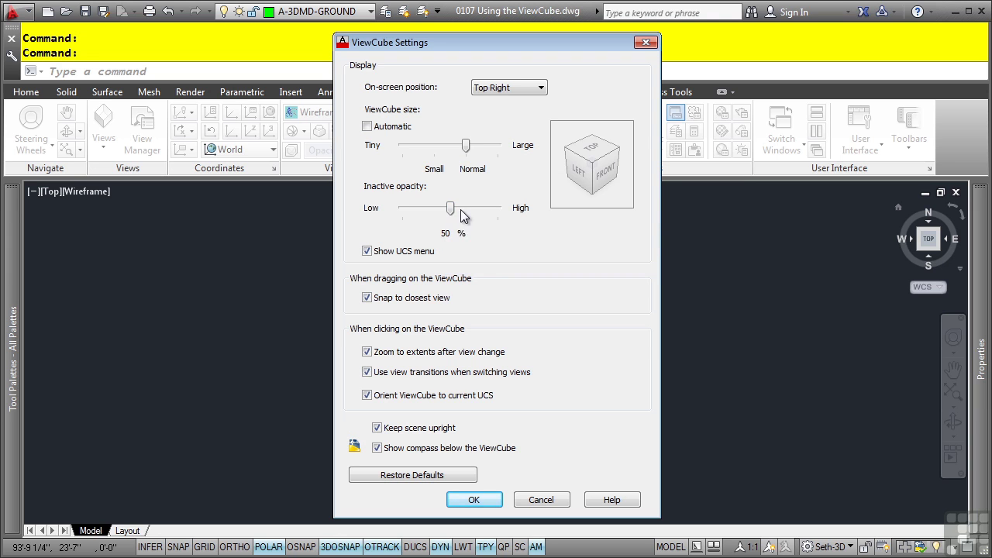
left_click_drag(451, 215, 402, 215)
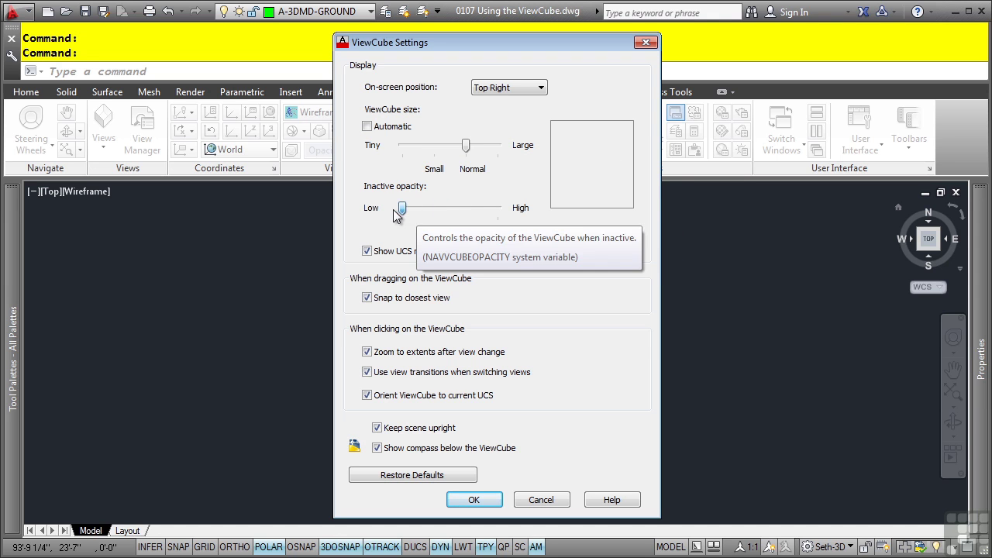
left_click(490, 500)
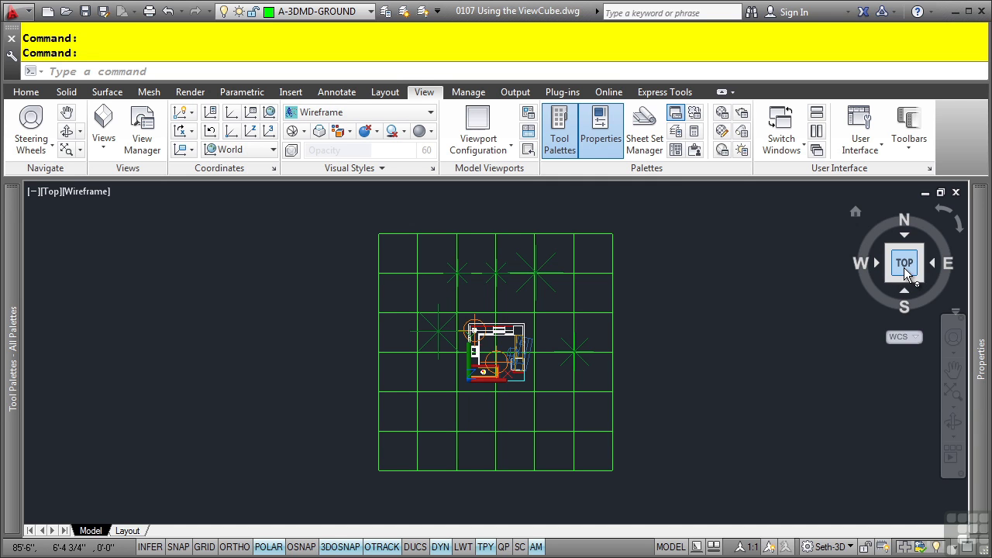
- Re-check Automatic ViewCube size in ViewCube Settings and close the dialog with OK
right_click(904, 268)
left_click(928, 383)
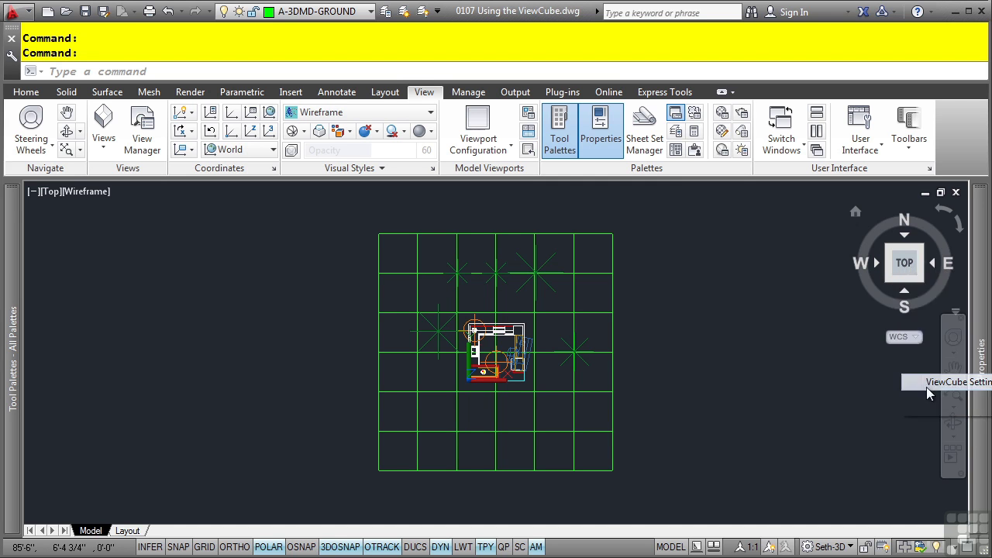
left_click(368, 127)
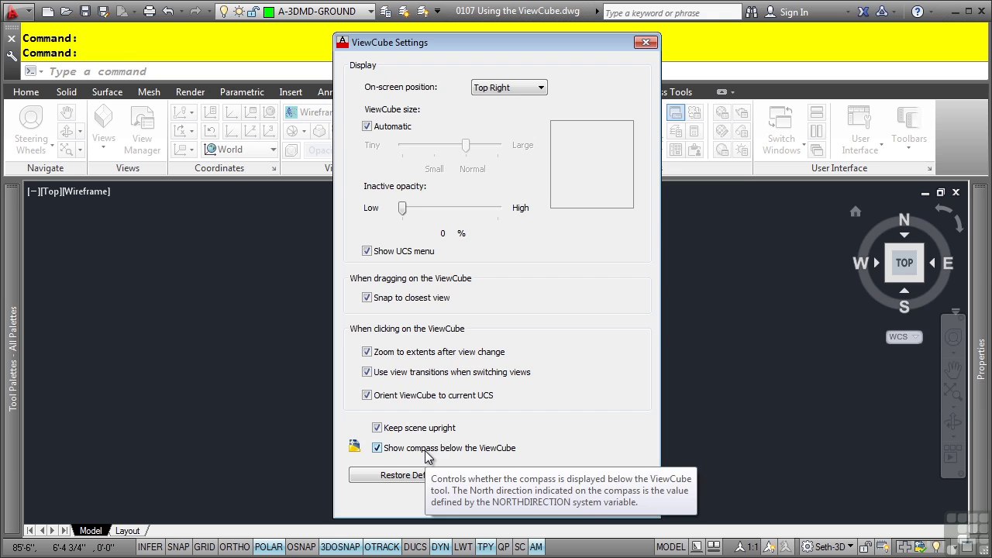
left_click(481, 494)
left_click(775, 387)
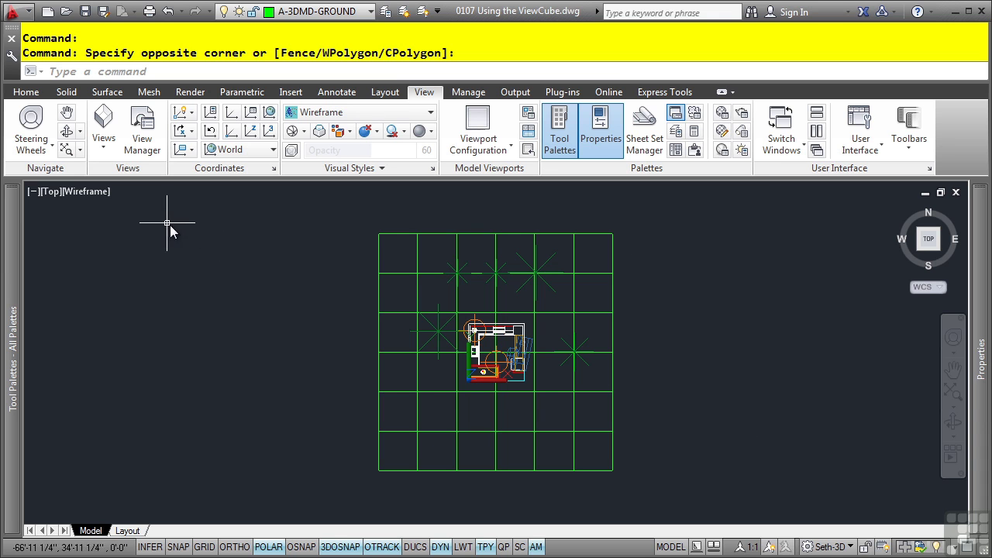
- Apply the Two: Horizontal viewport layout and tilt the upper viewport into a 3D view
left_click(36, 196)
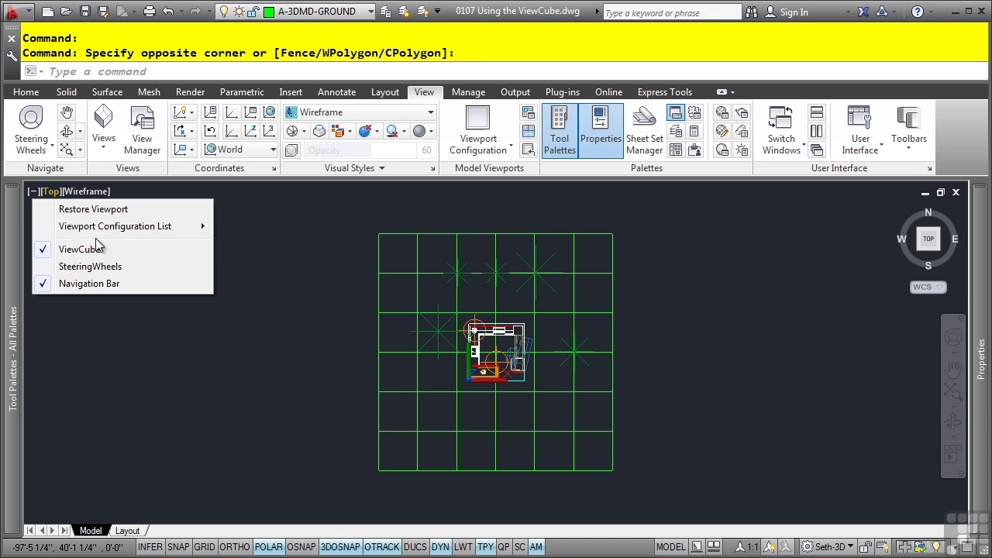
mouse_move(116, 226)
left_click(302, 286)
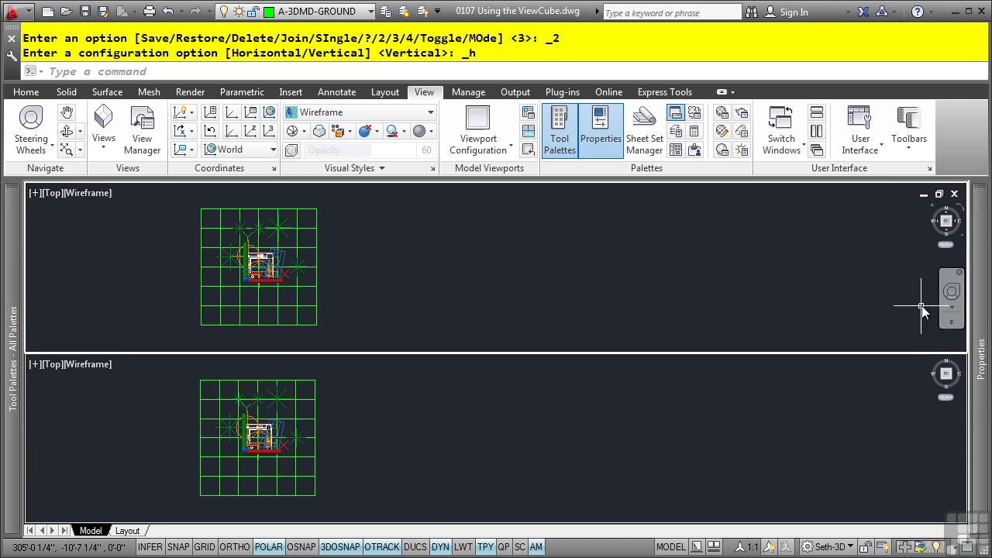
left_click_drag(947, 233, 959, 216)
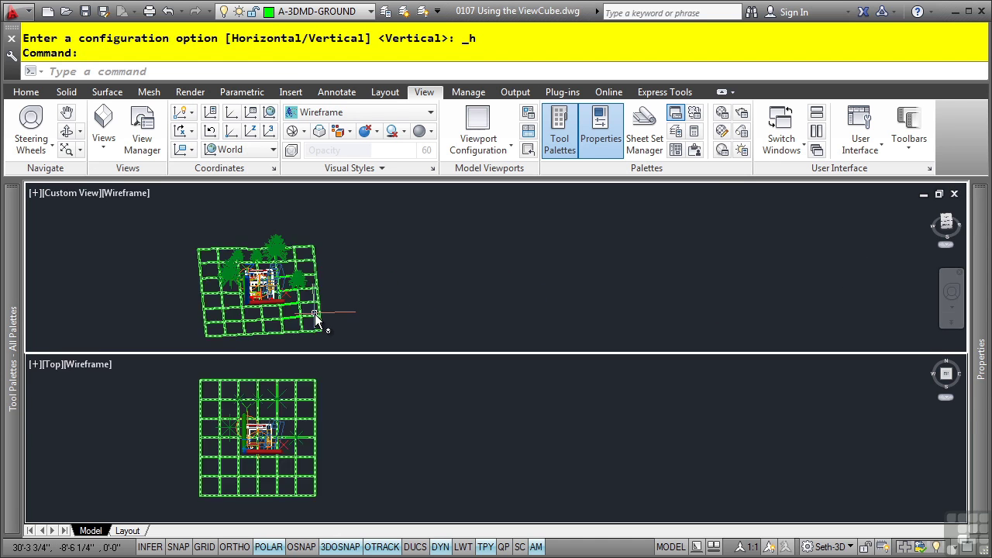